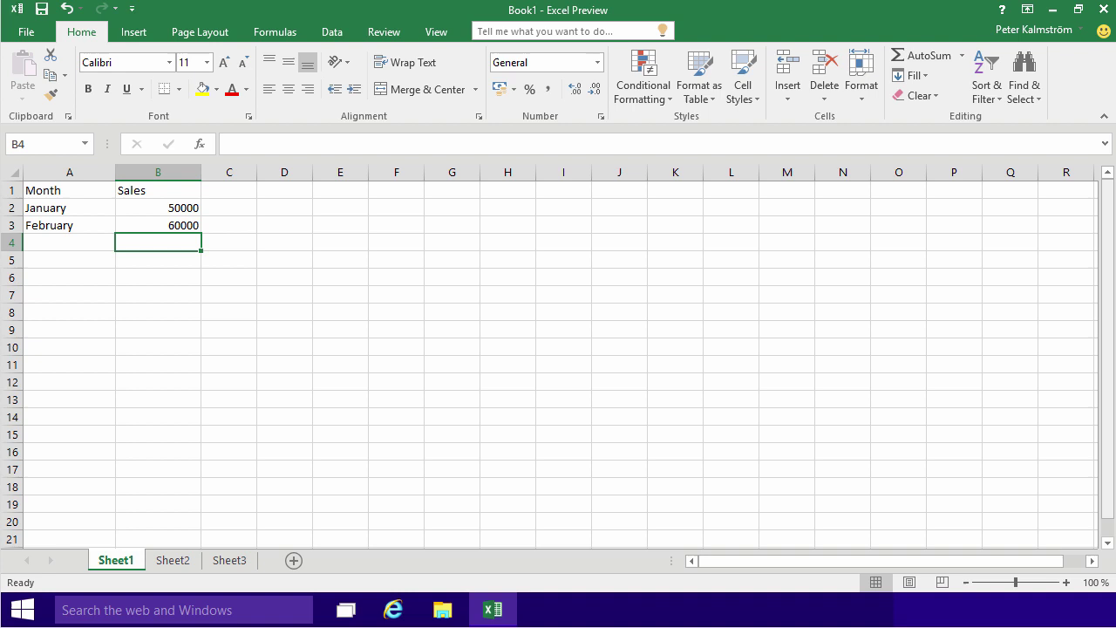
Total the January and February sales in cell B4 with AutoSum.
click(841, 349)
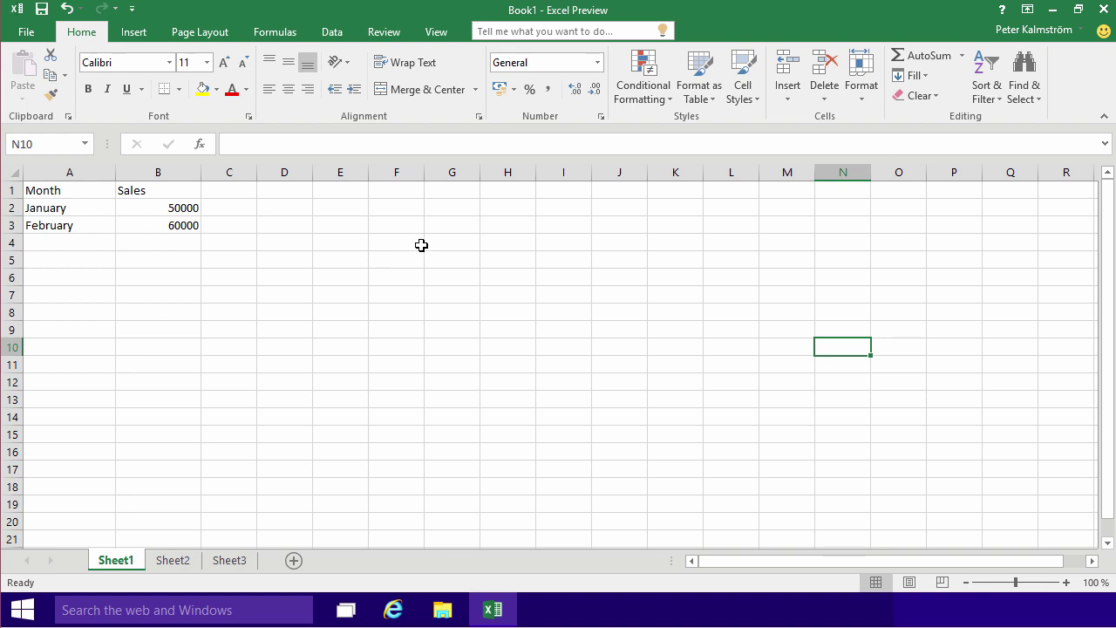
click(166, 246)
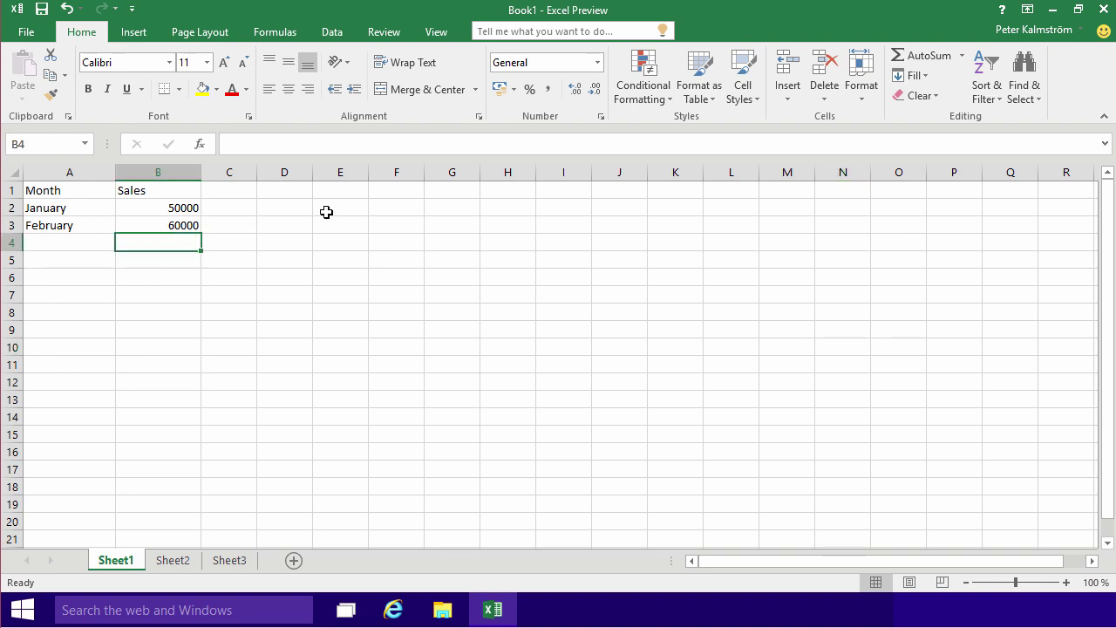
click(932, 51)
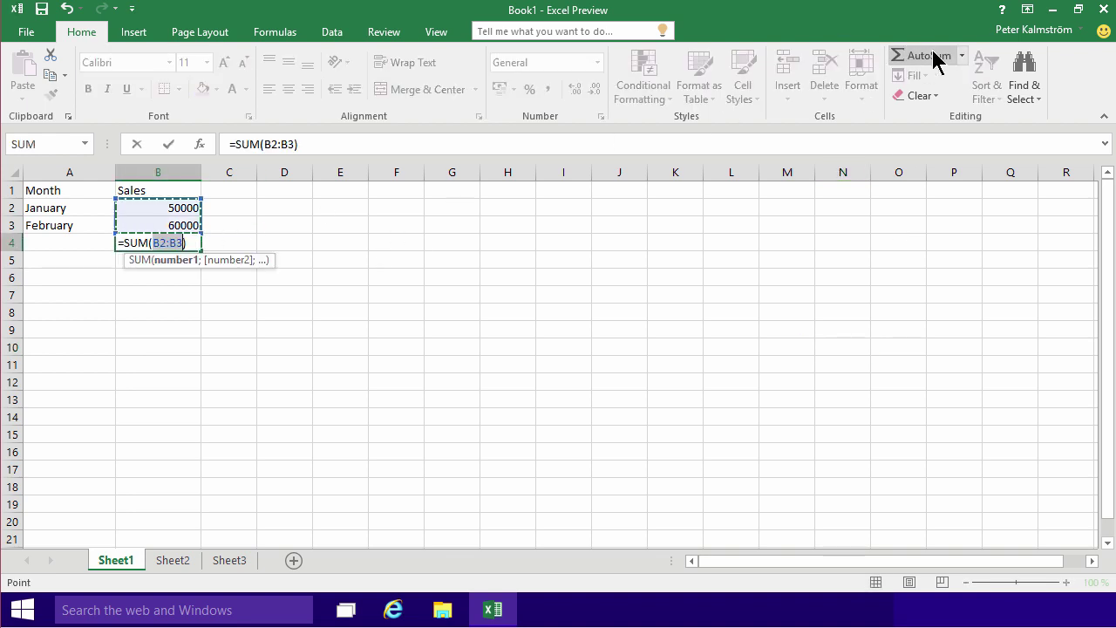
key(Return)
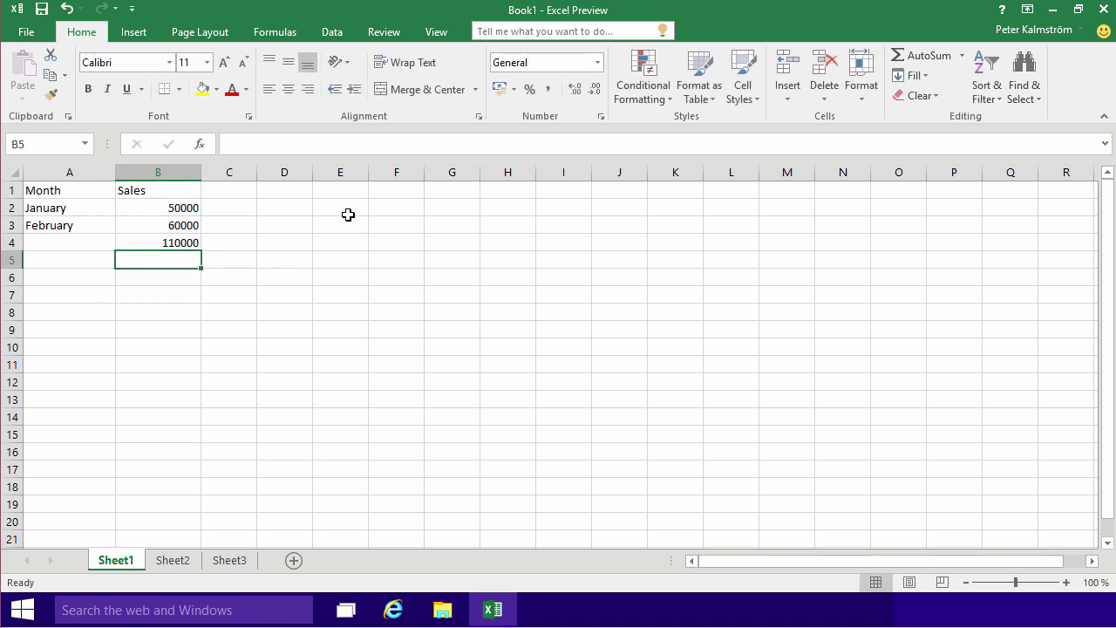
Change January's sales in B2 to 60000 and check the total and its formula in B4.
click(184, 210)
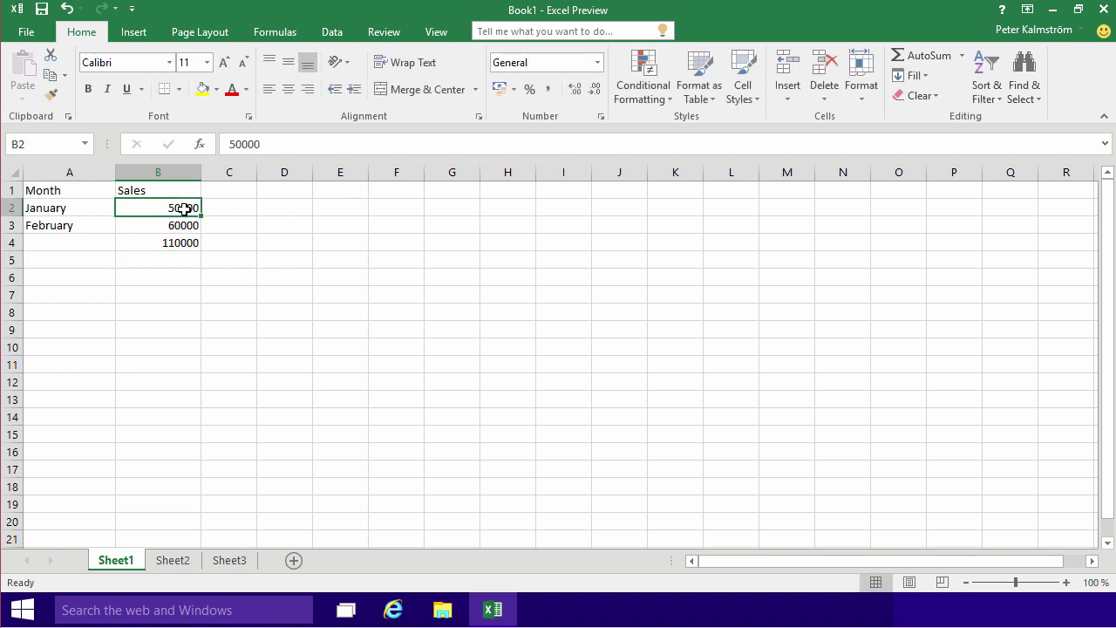
text(60000)
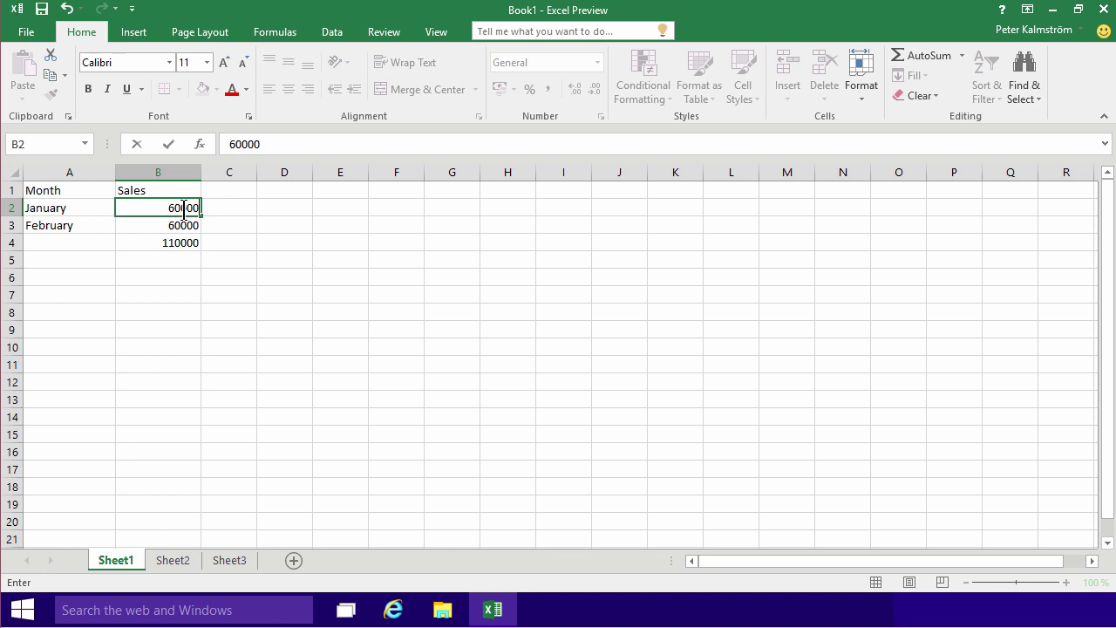
key(Return)
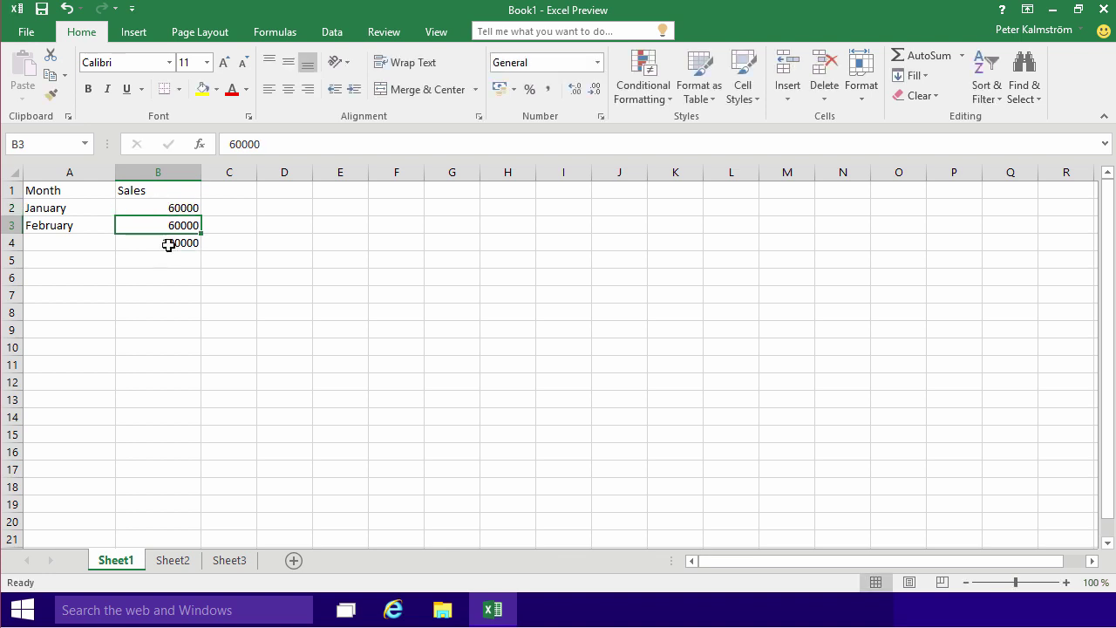
click(167, 241)
click(181, 208)
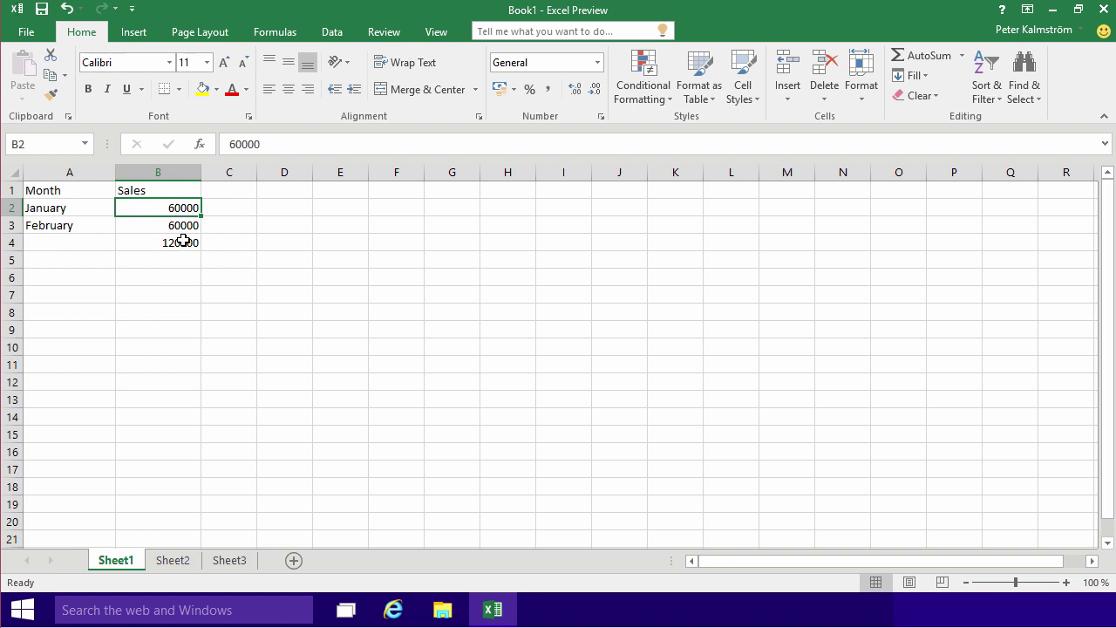
click(181, 241)
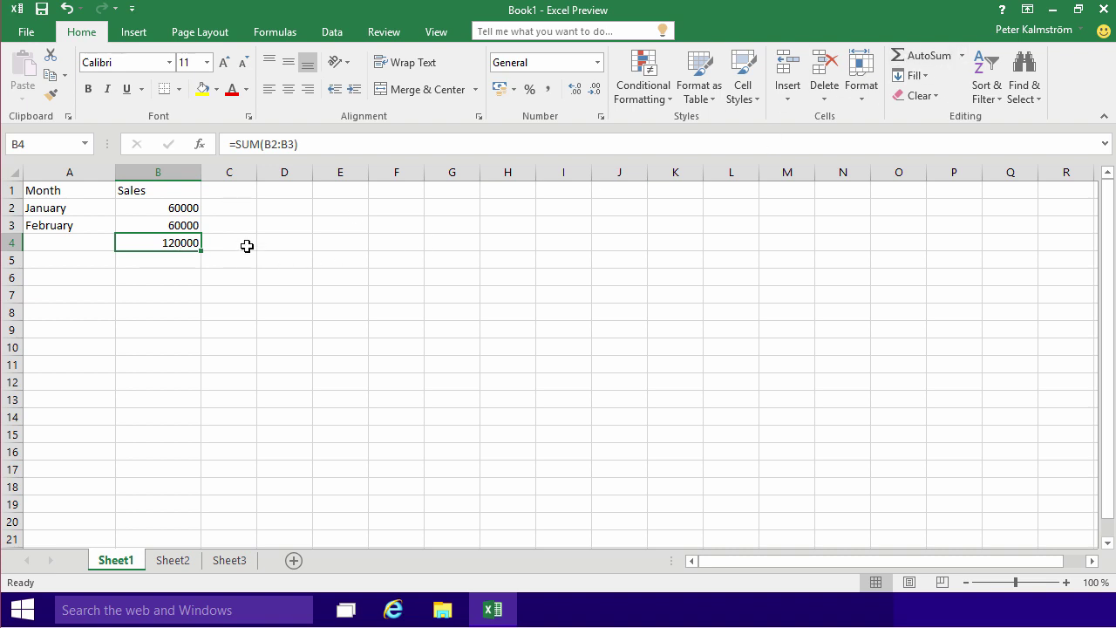
Replace the formula in B4 with the fixed-number sum =60000+60000.
click(175, 256)
click(176, 242)
text(=)
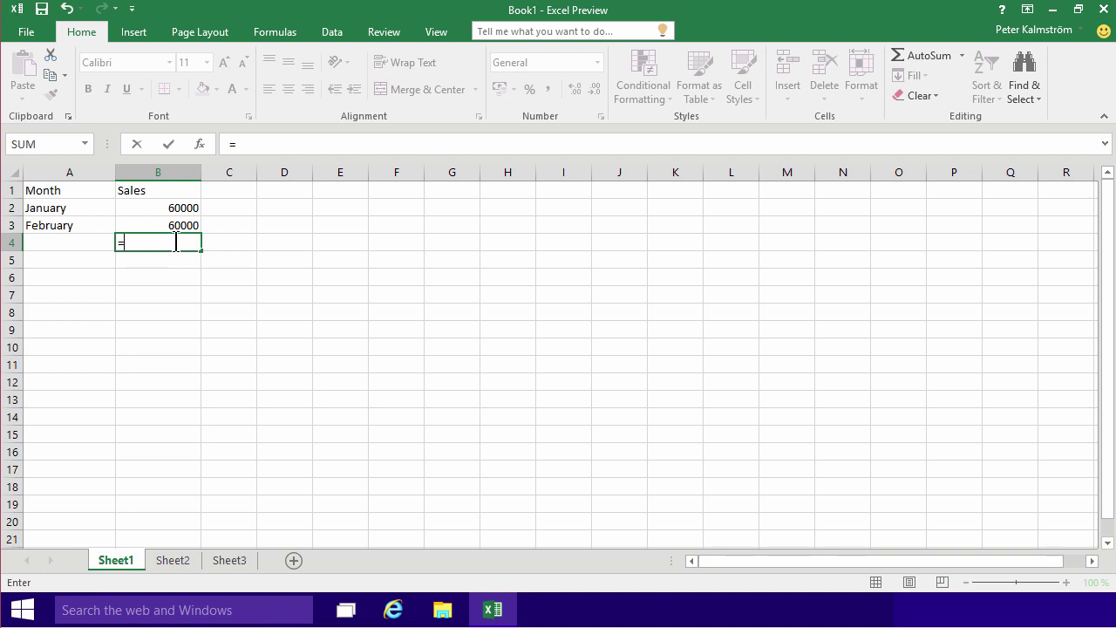
text(60000)
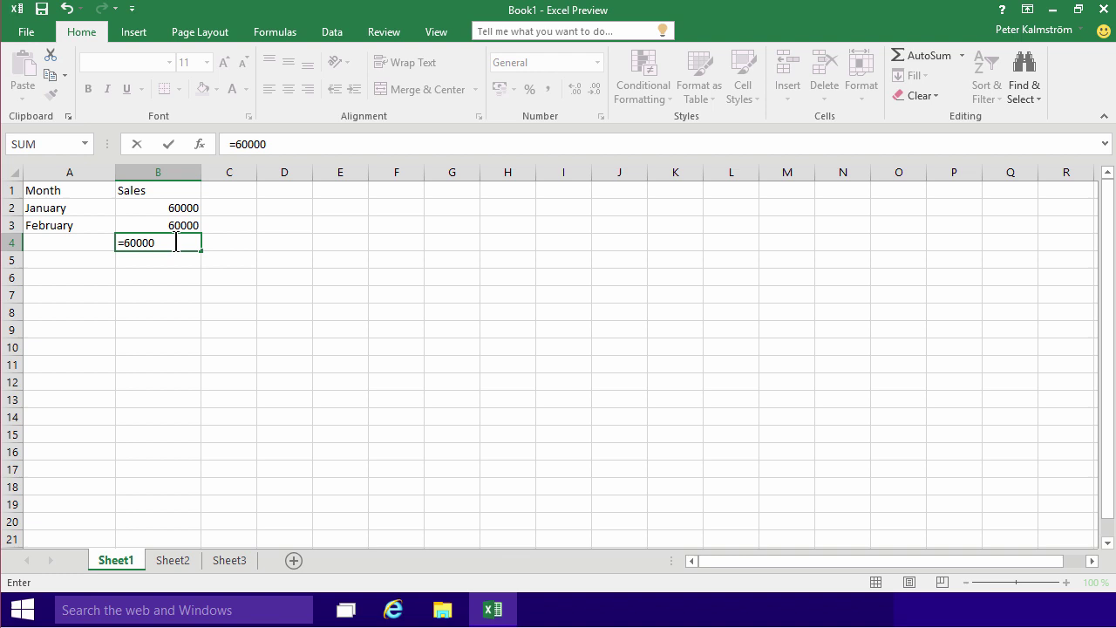
text(+60000)
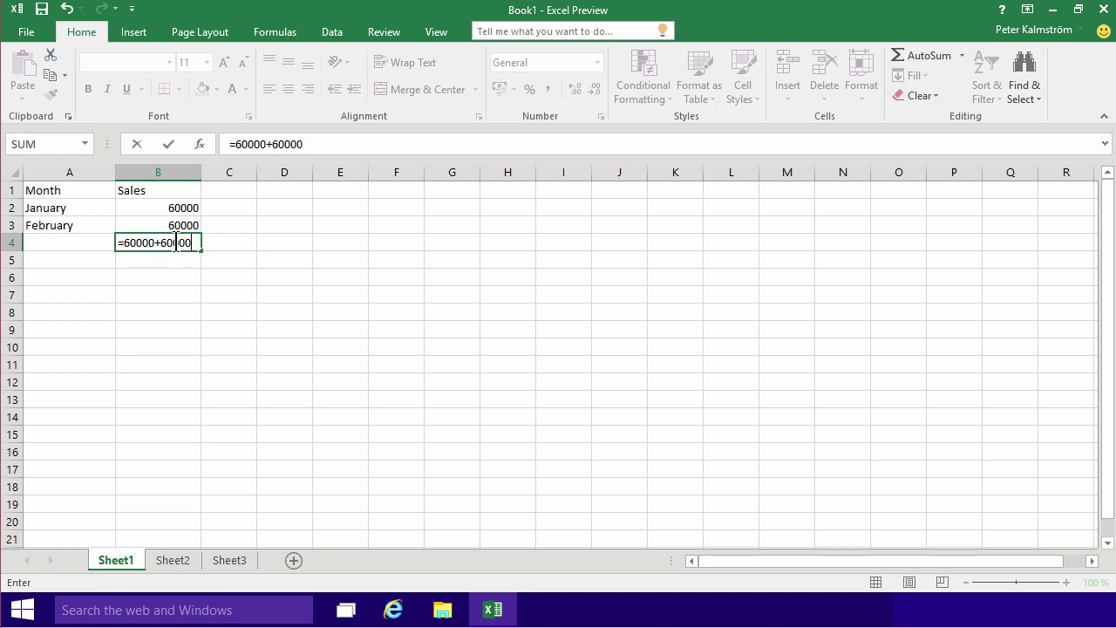
key(Return)
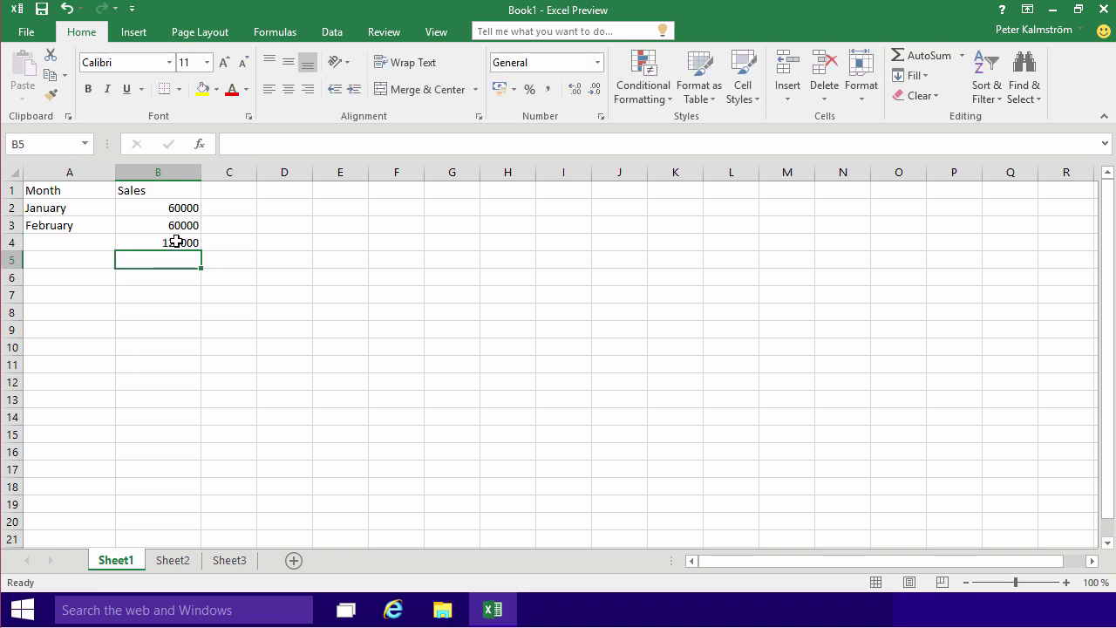
Edit the formula in B4 to add the two sales cells by reference, =b2+b3, and check the entry.
click(176, 241)
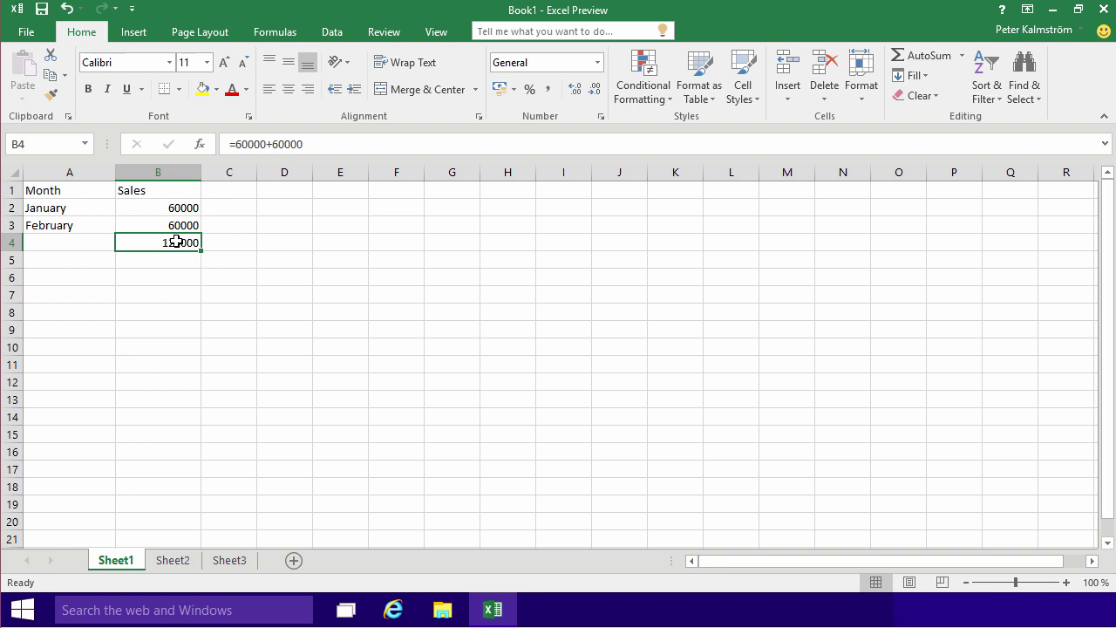
double_click(176, 242)
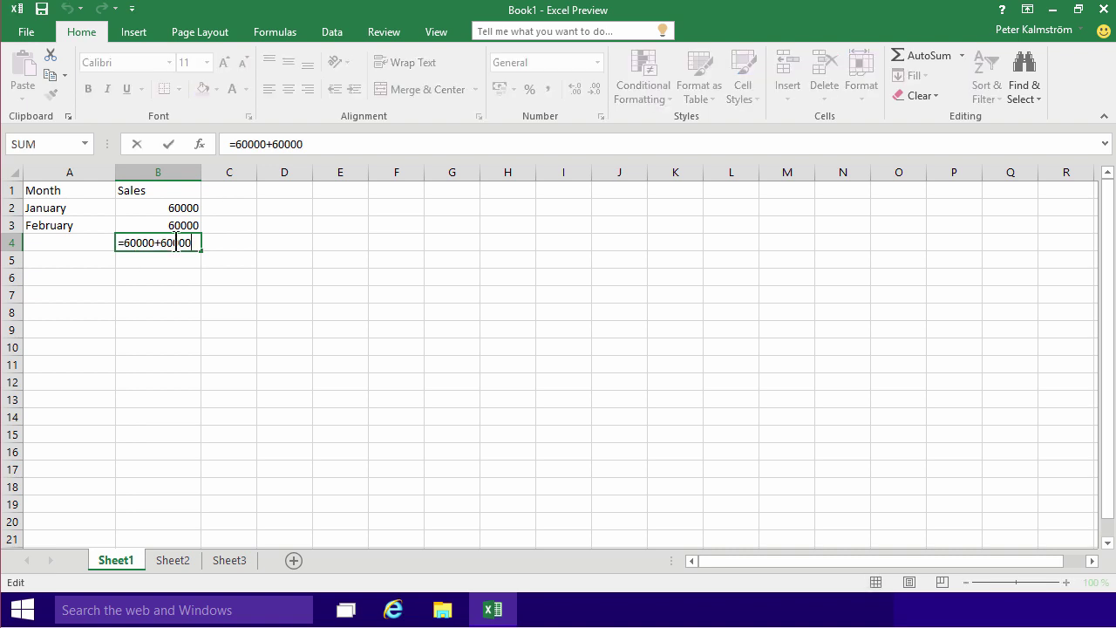
key(BackSpace)
key(BackSpace)
key(BackSpace)
key(BackSpace)
key(BackSpace)
key(BackSpace)
key(BackSpace)
key(BackSpace)
key(BackSpace)
key(BackSpace)
key(BackSpace)
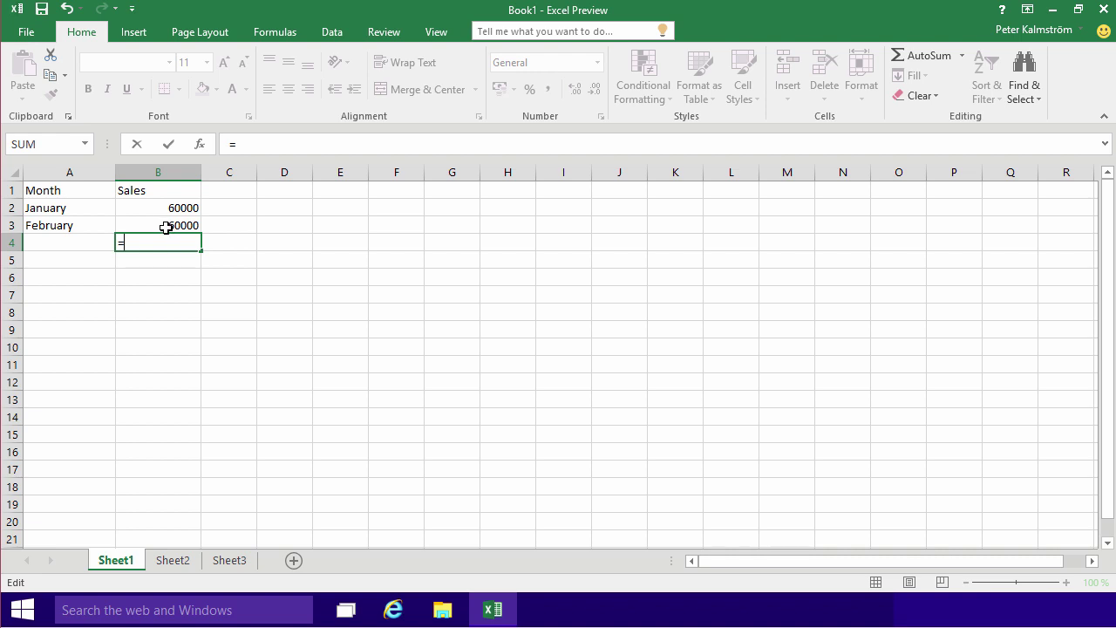
text(b2)
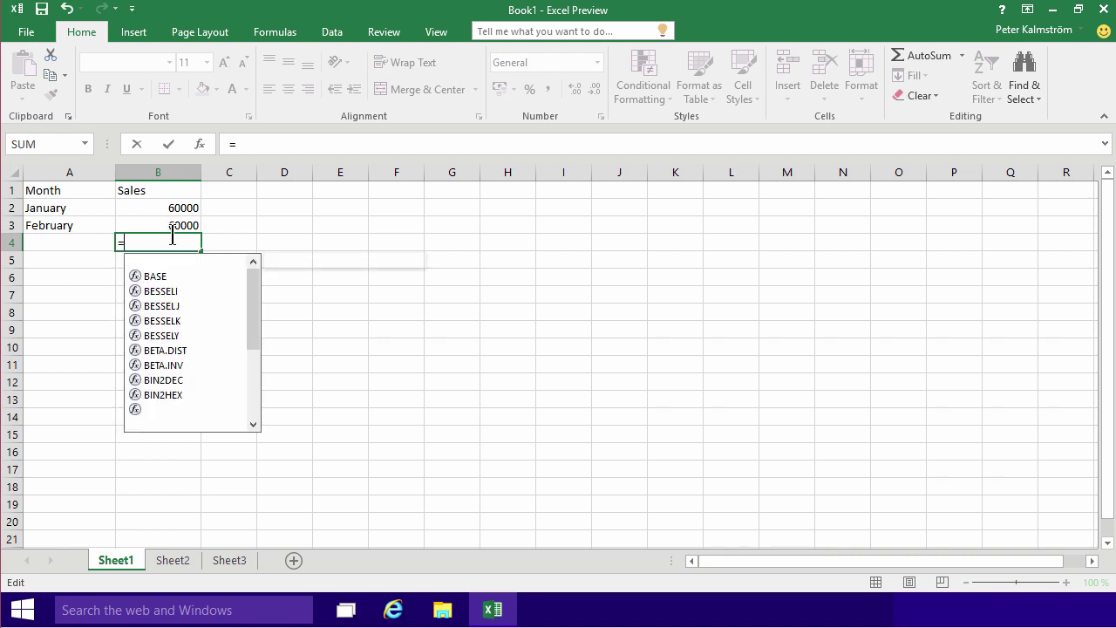
text(+b3)
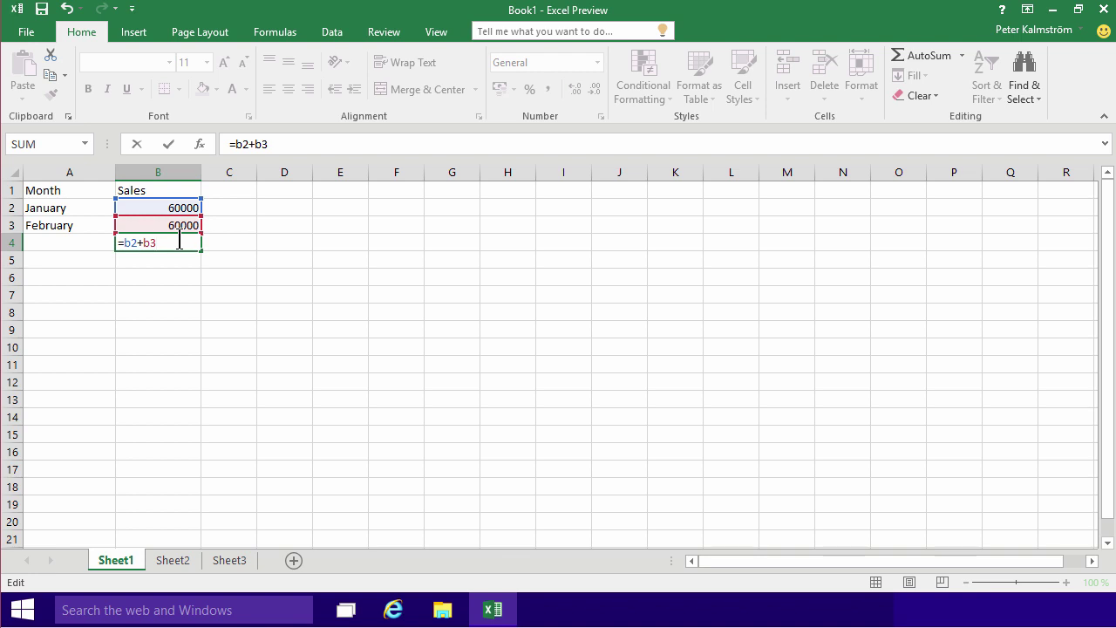
key(Return)
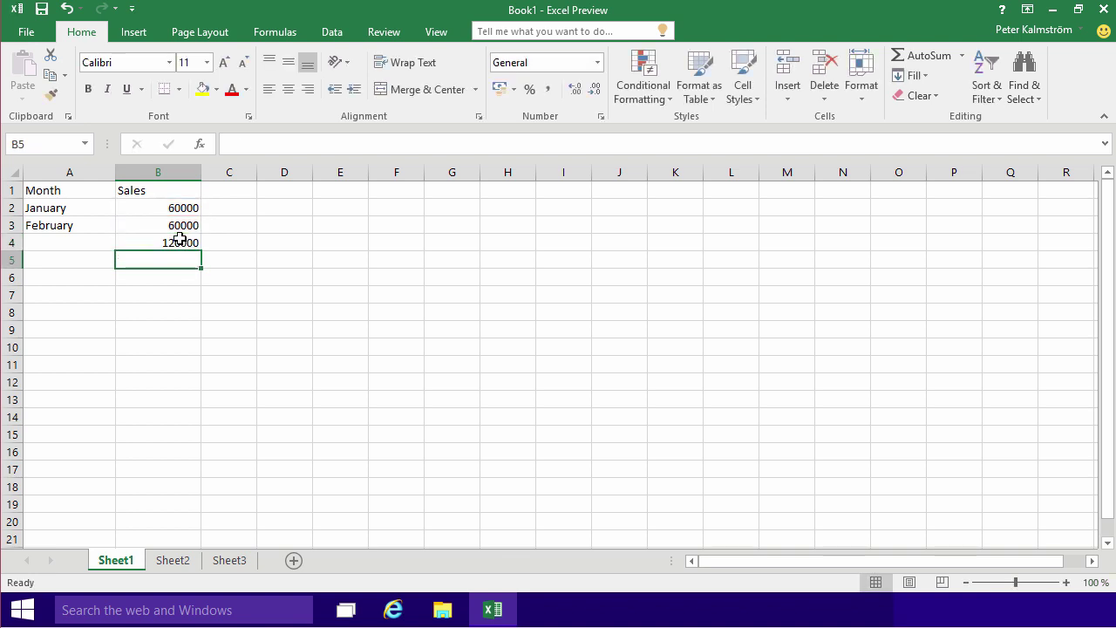
click(174, 243)
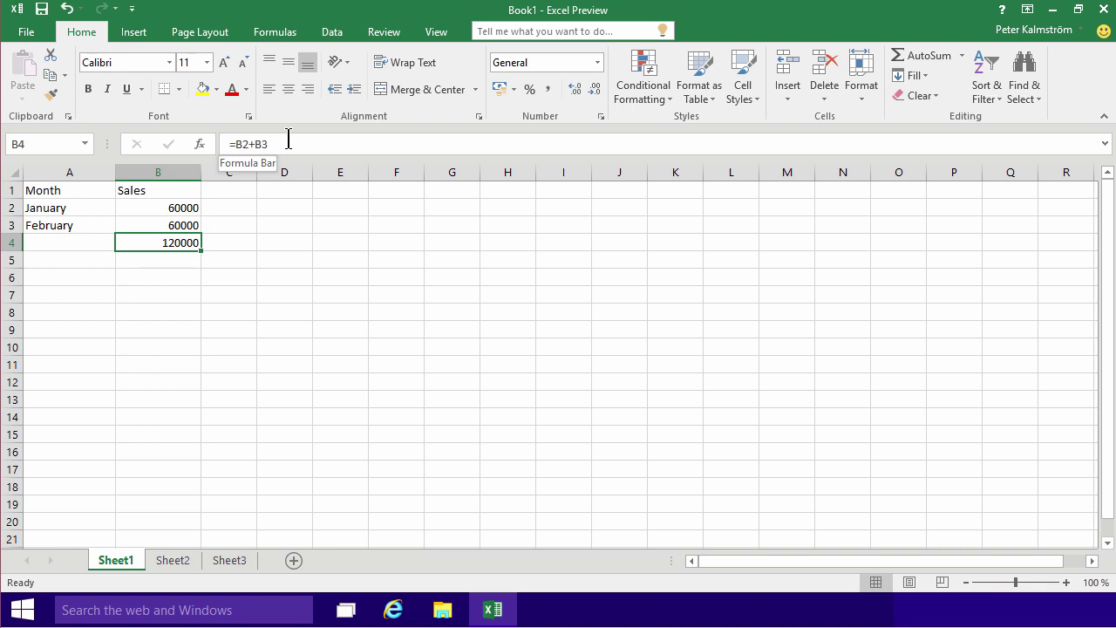
Replace the formula in B4 with a manually written SUM function over the range, =sum(b2:b3).
key(Return)
key(Up)
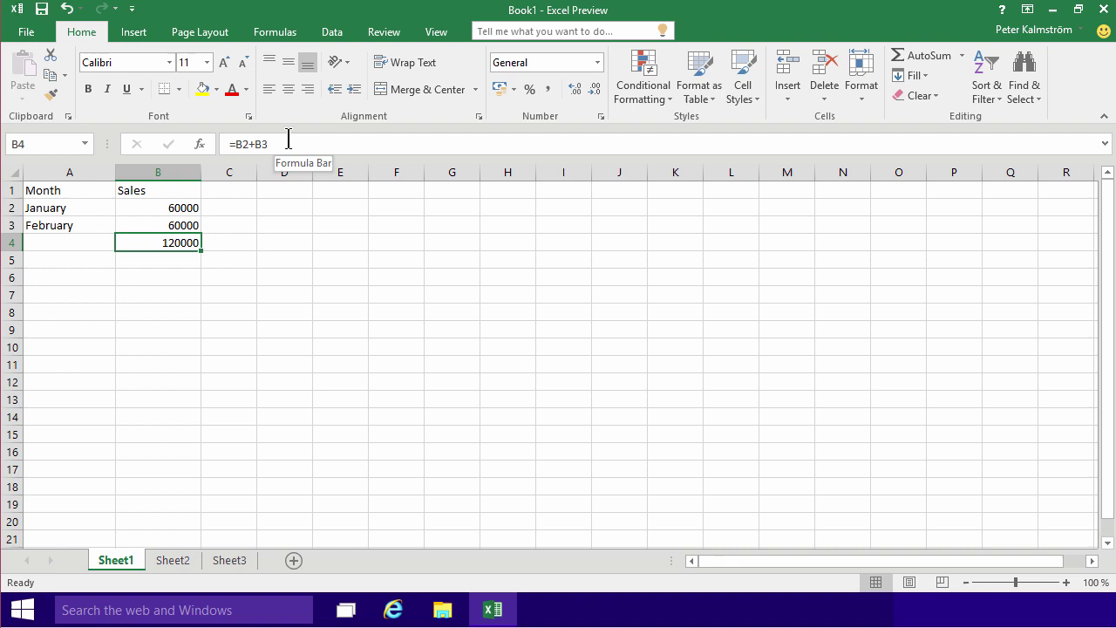
text(=)
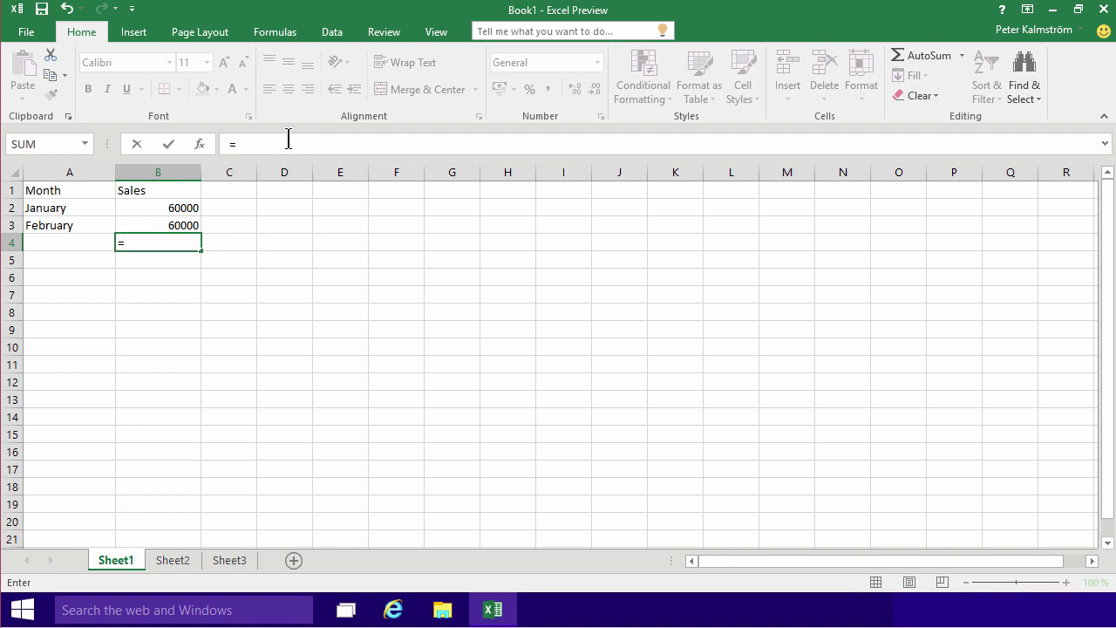
text(sum)
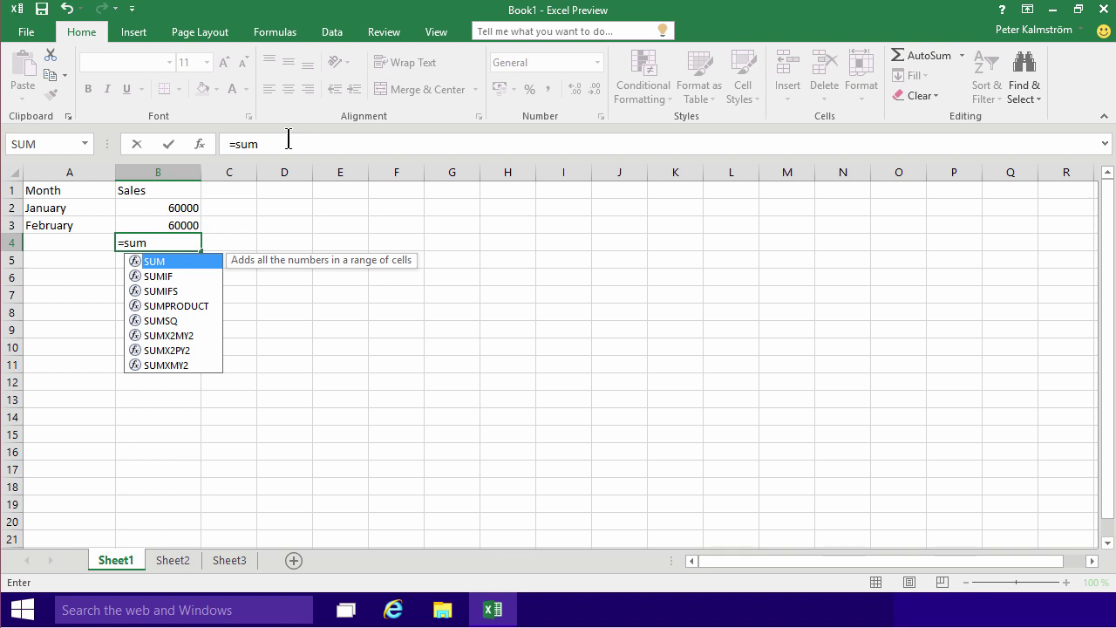
text(()
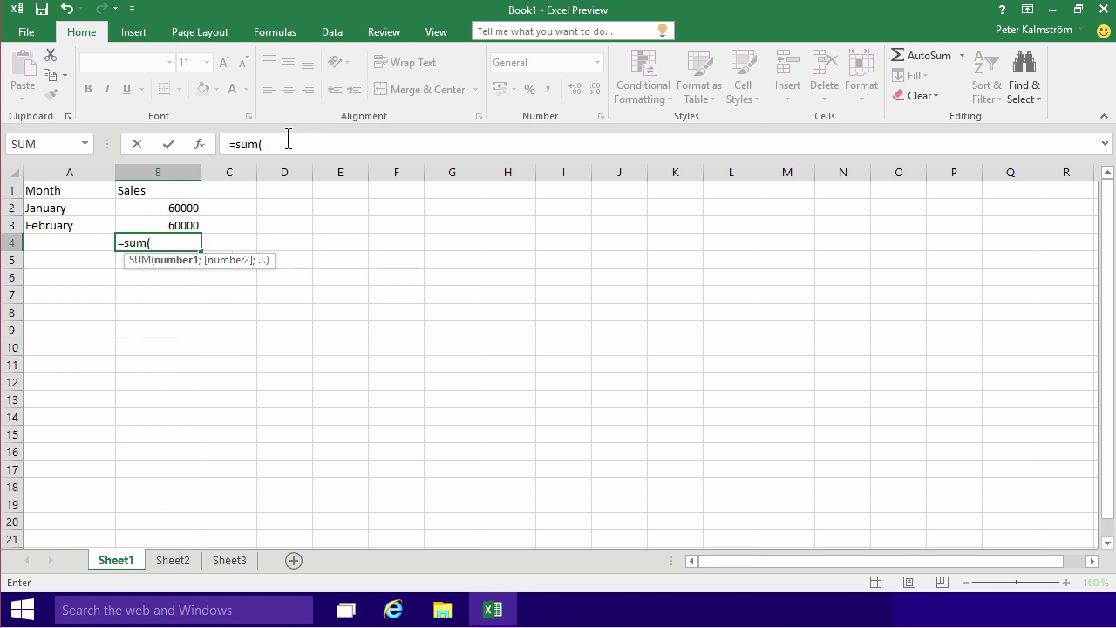
text(b2)
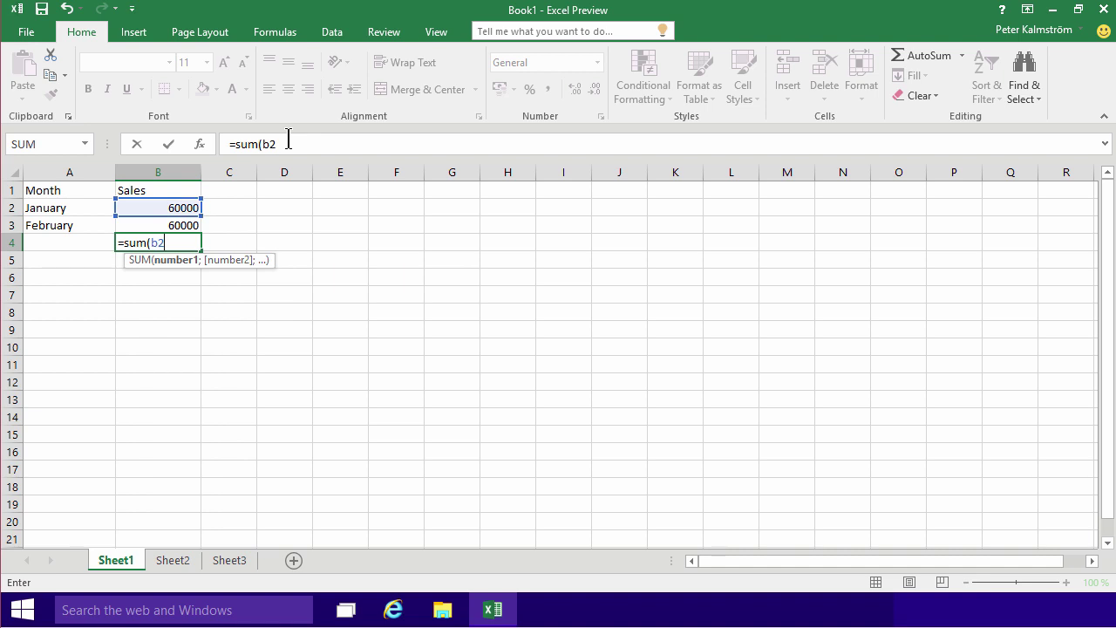
text(:b)
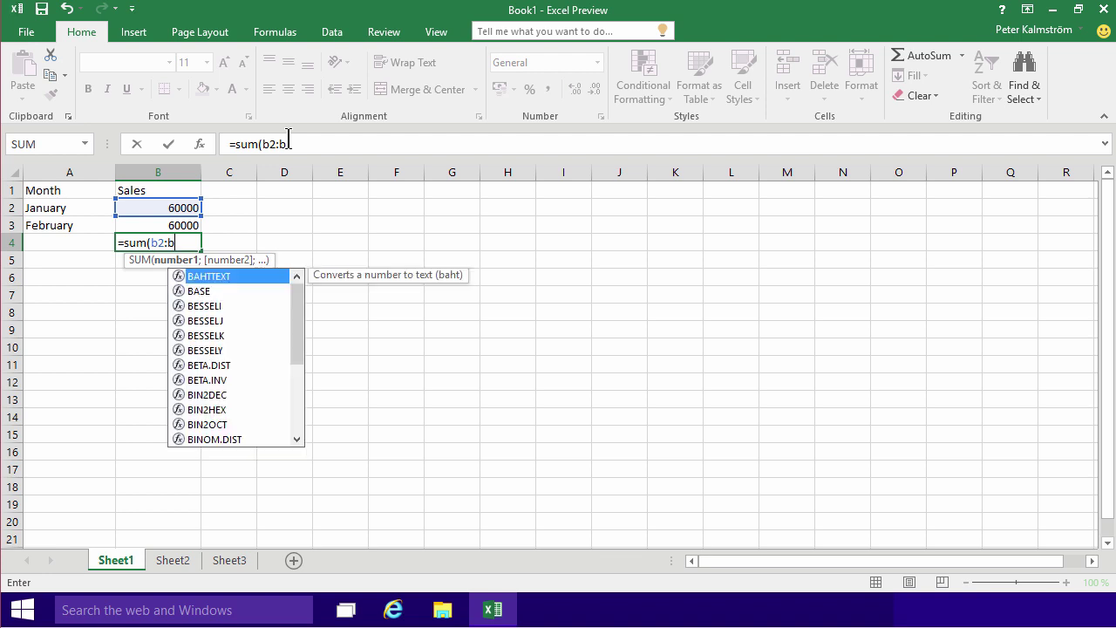
text(3))
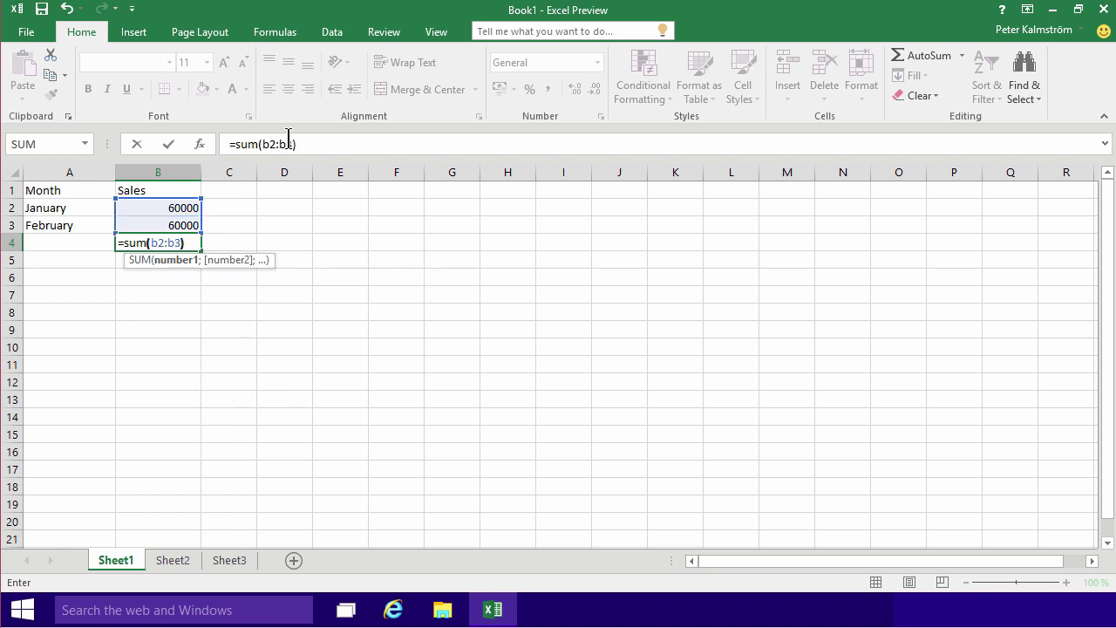
key(ctrl+Return)
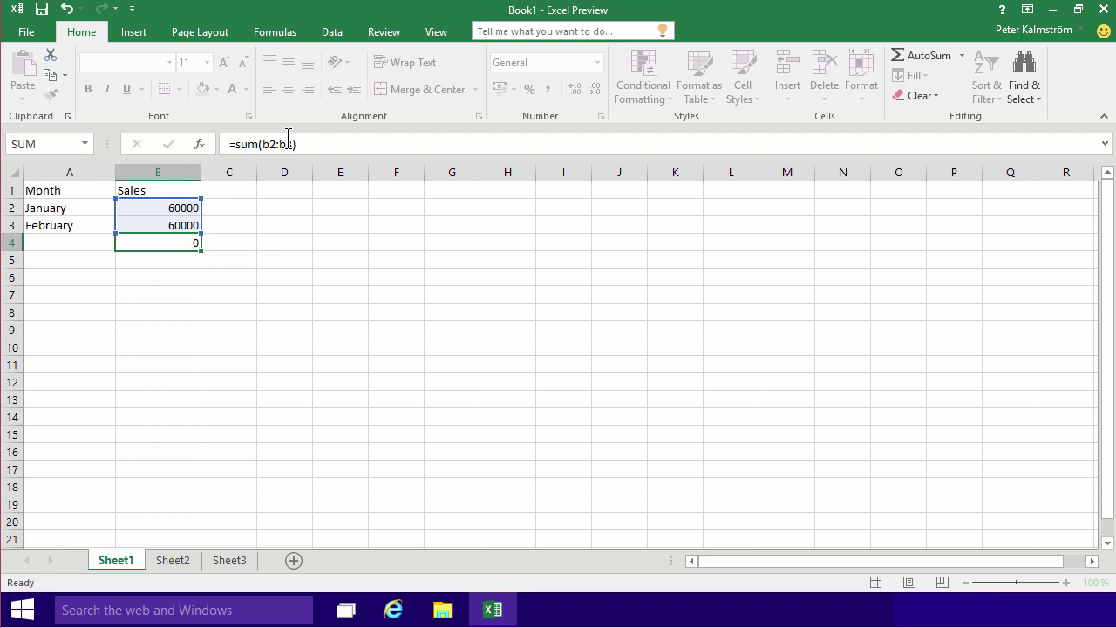
Clear cell B4, total B2:B3 there with AutoSum, and check the resulting formula.
key(Delete)
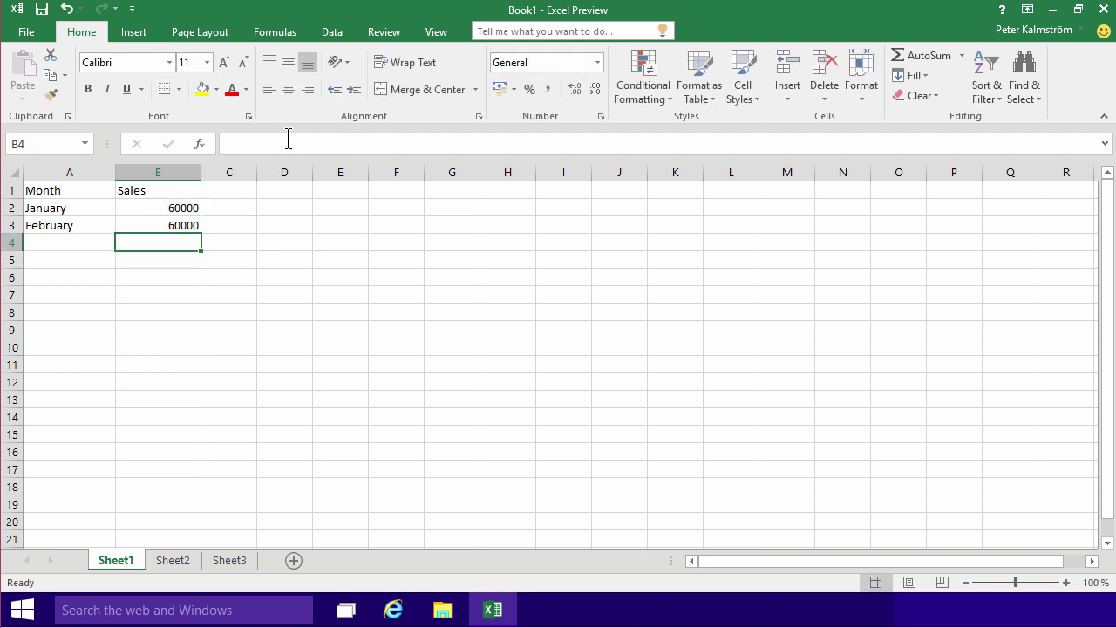
click(909, 59)
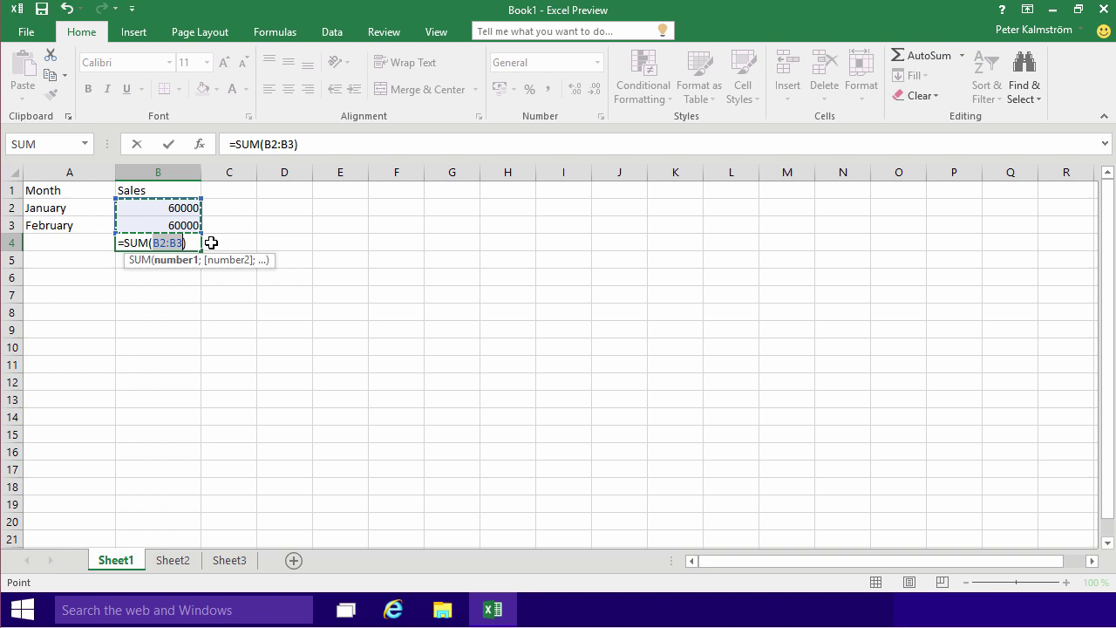
key(Return)
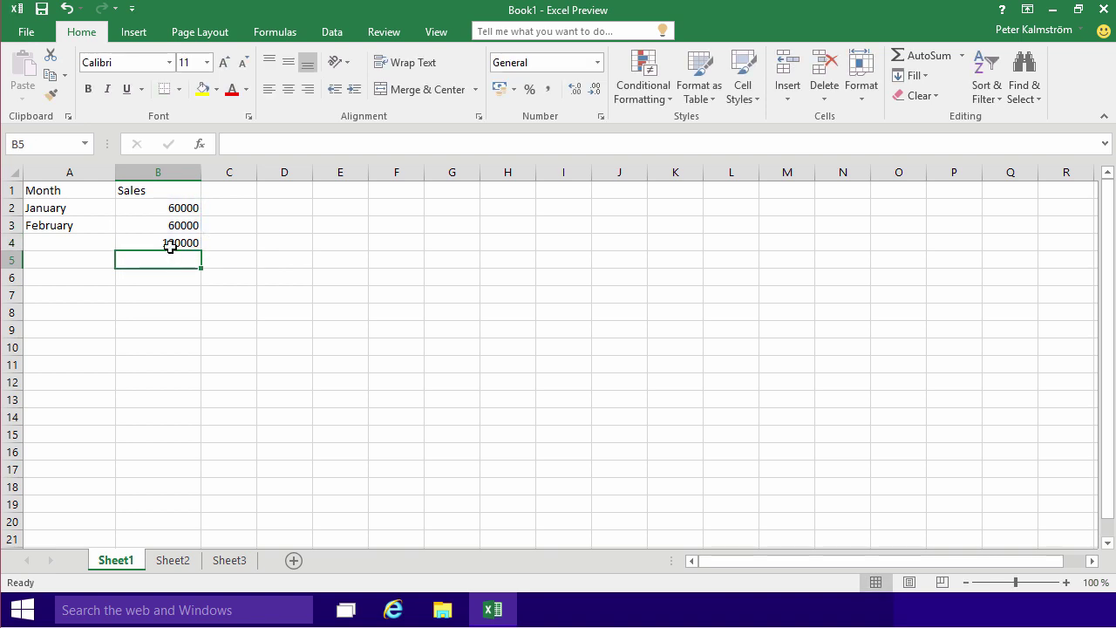
click(170, 246)
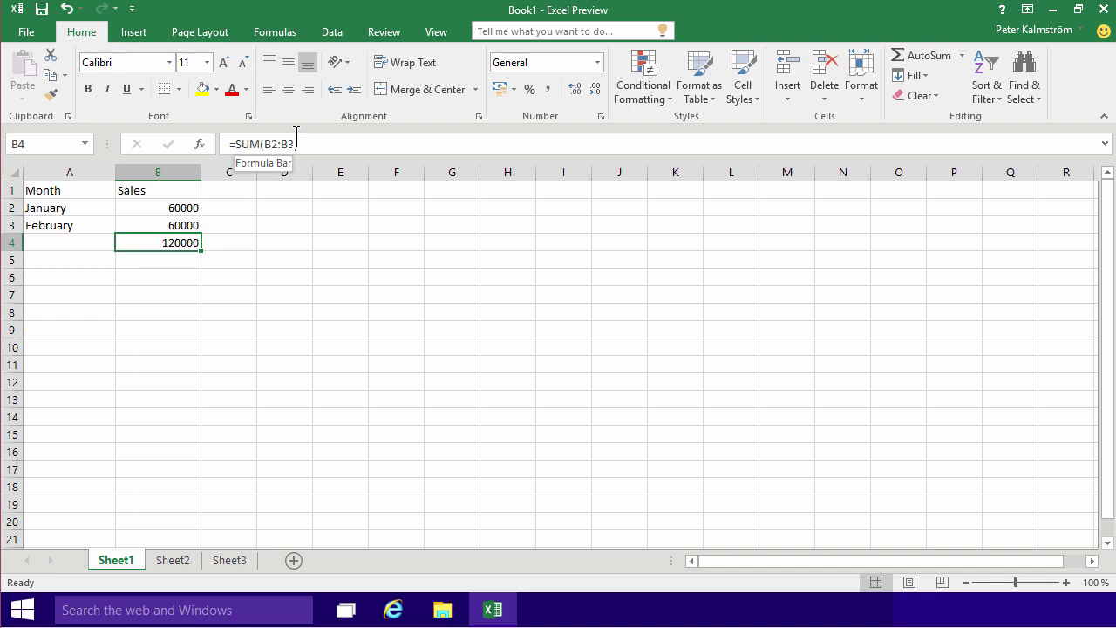
Compare the stored contents of the Month heading, January's sales value and the total in B4.
click(239, 246)
click(180, 251)
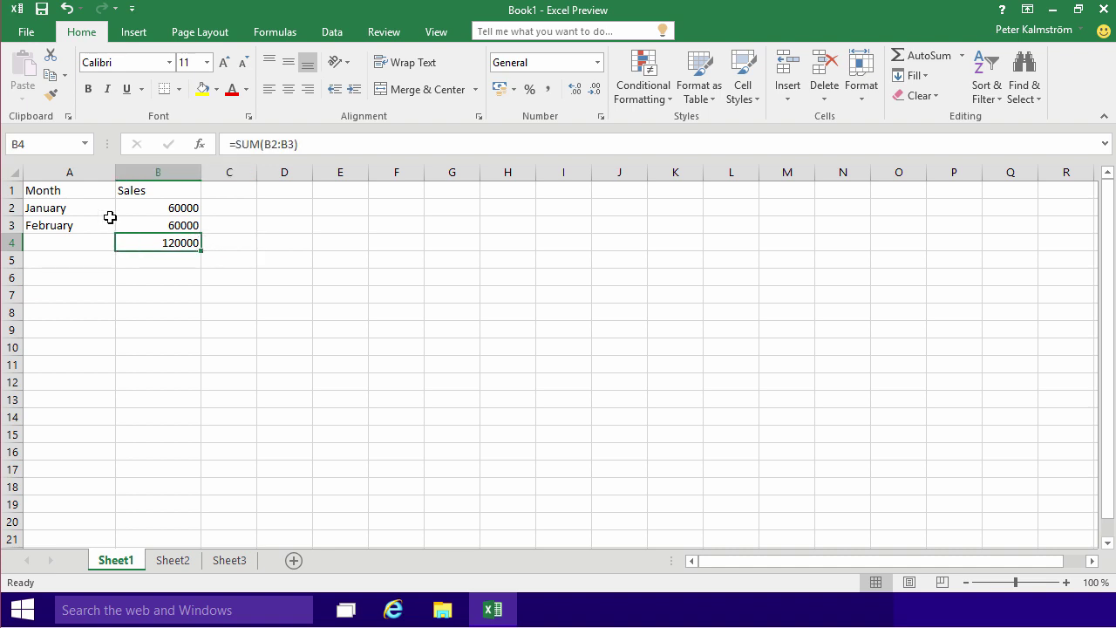
click(59, 189)
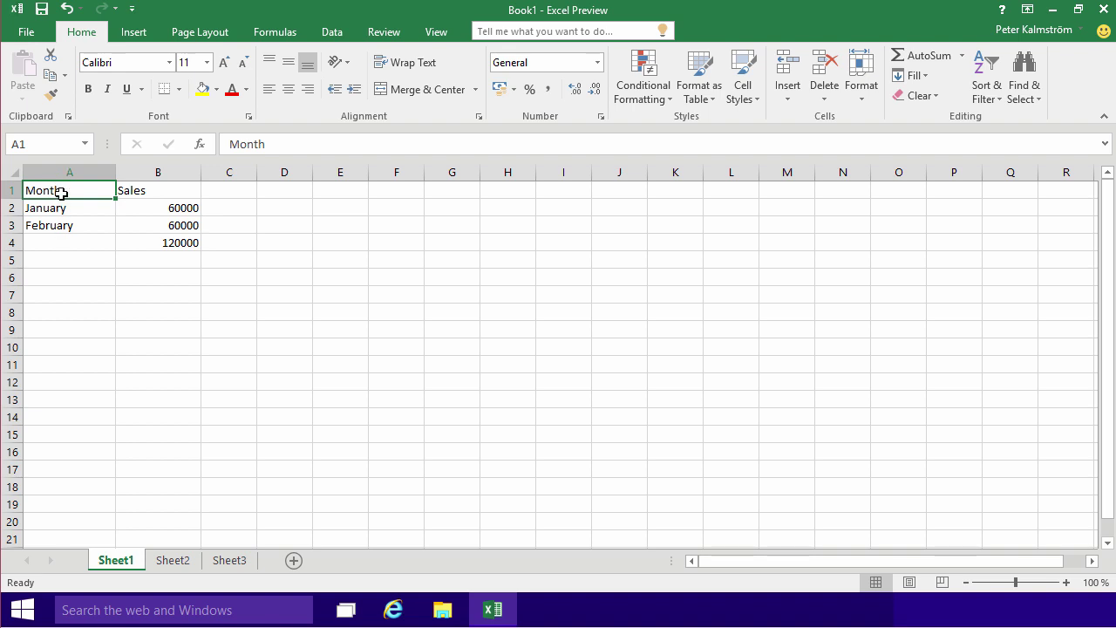
click(182, 209)
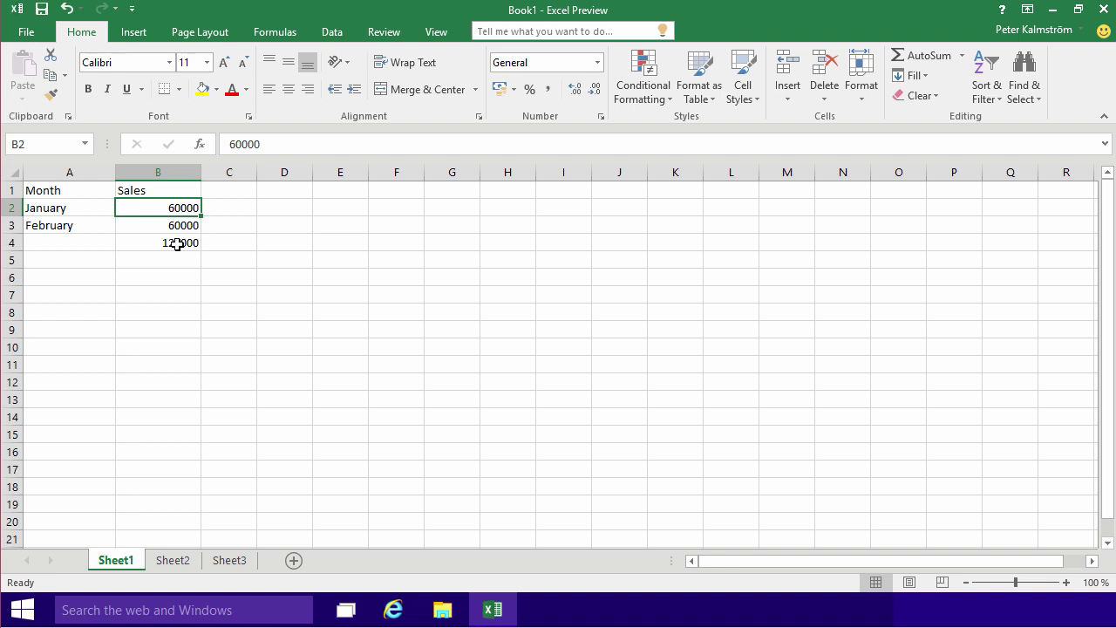
click(177, 244)
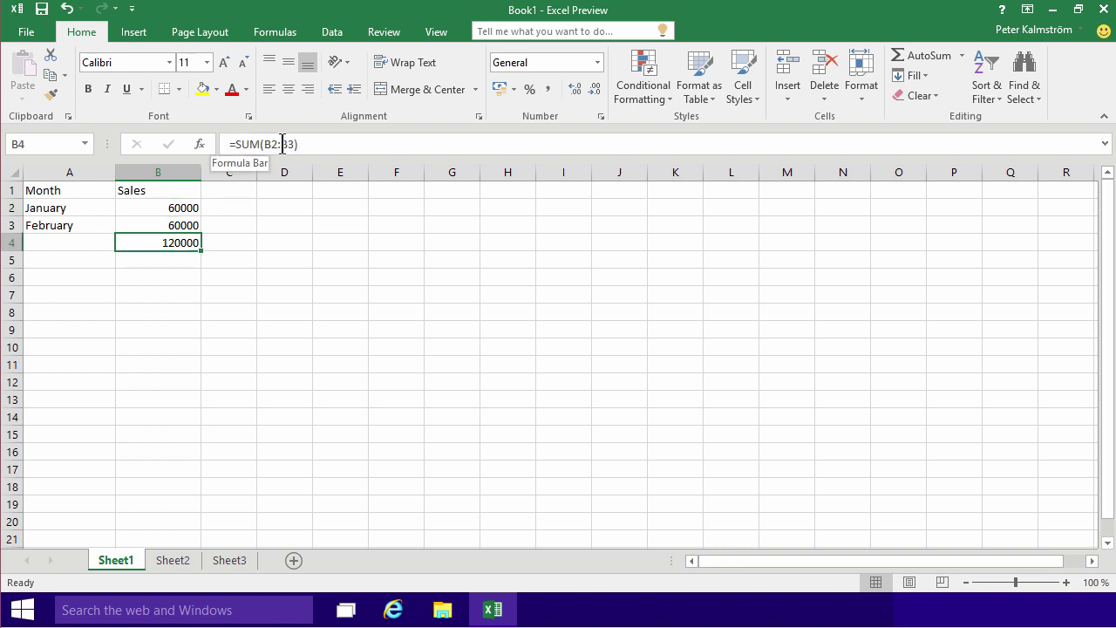